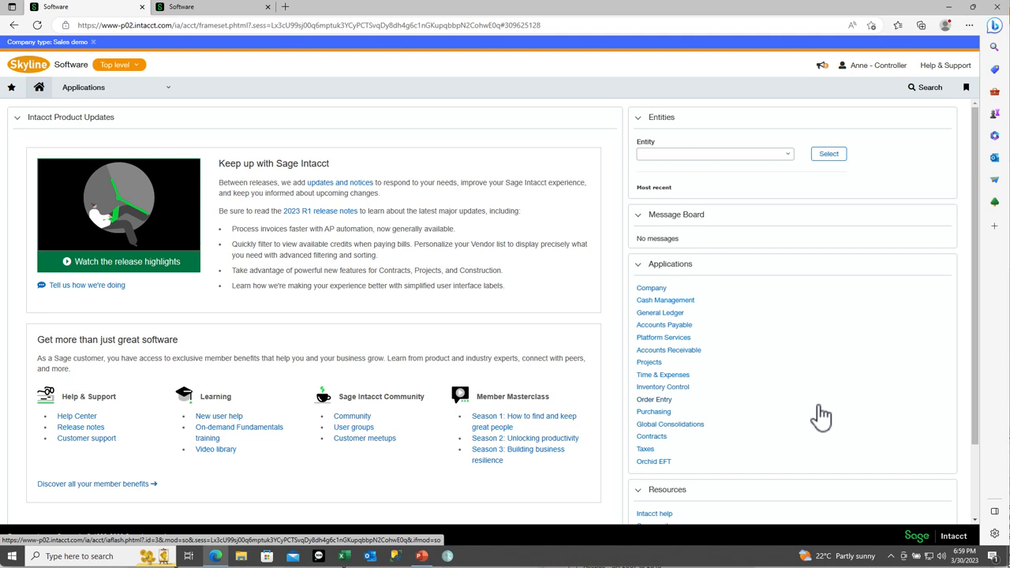
Open the Orchid EFT application and its EFT Formats list.
click(660, 464)
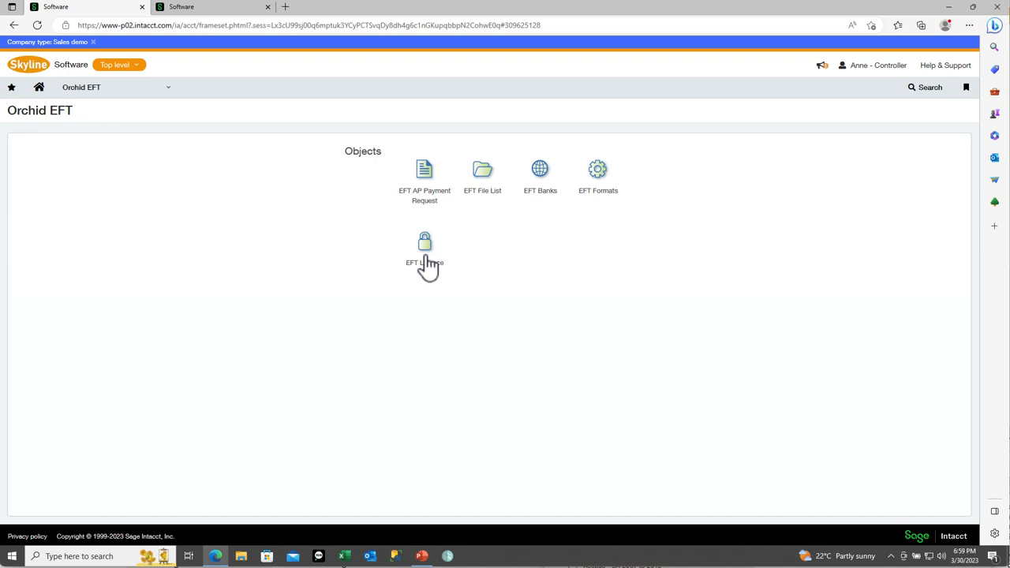
click(599, 175)
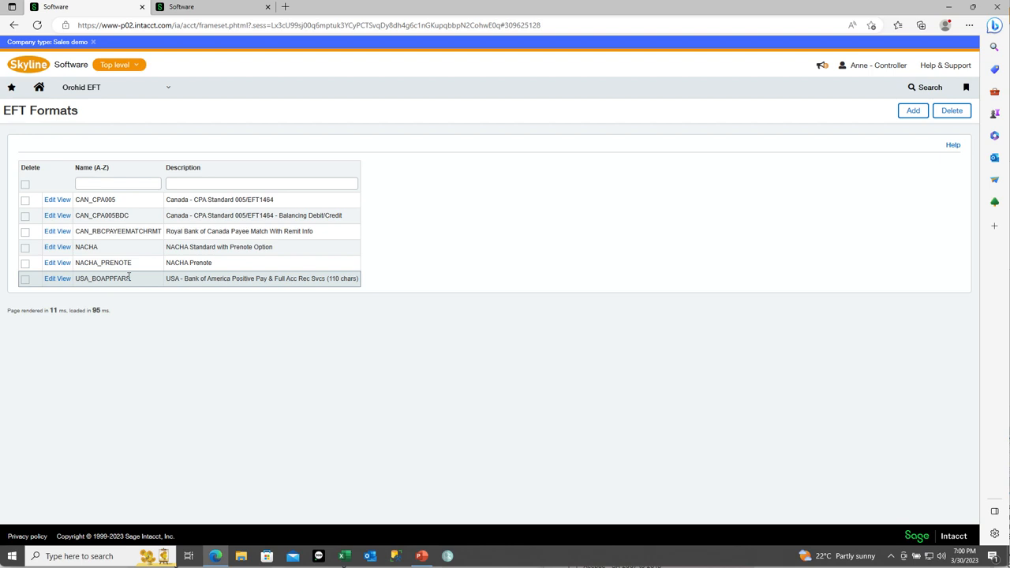
Return to the Orchid EFT page and open the EFT Banks list of bank setups.
click(15, 26)
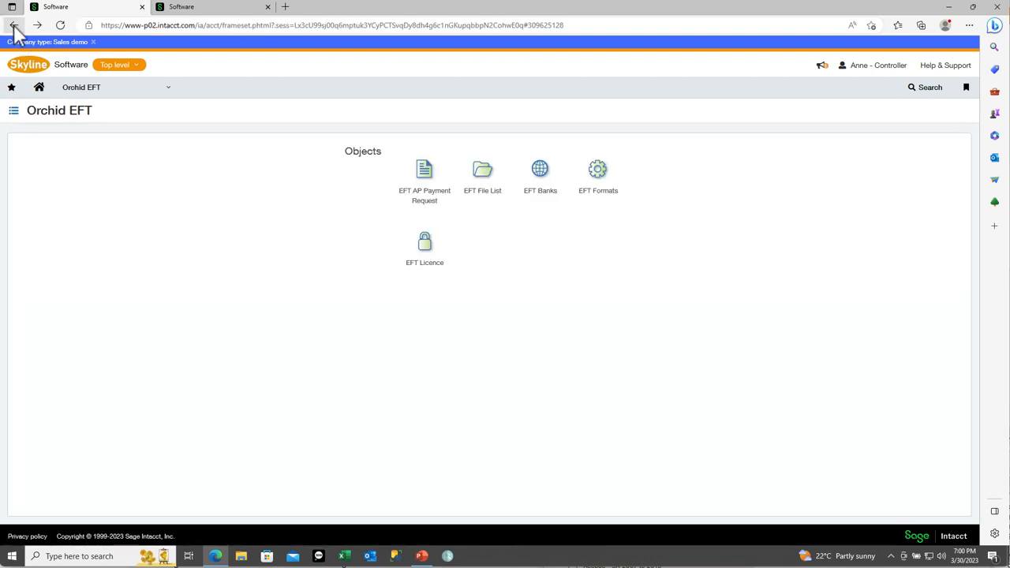
click(542, 175)
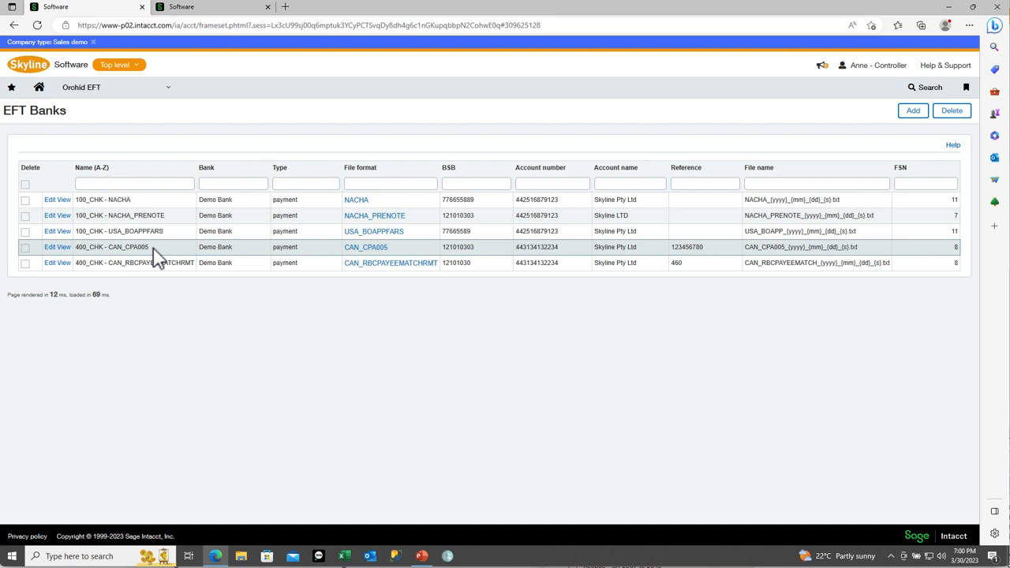
click(50, 200)
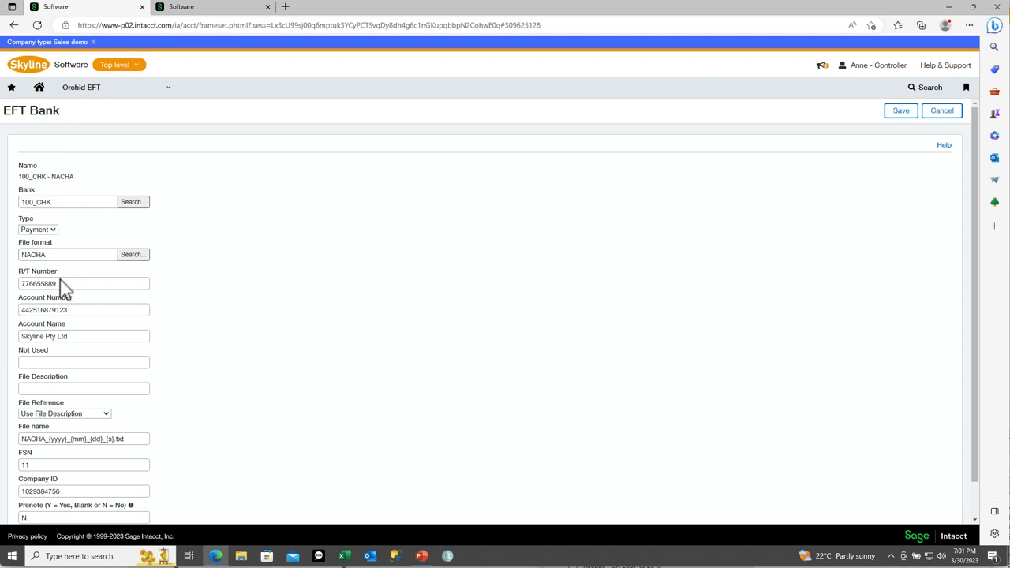
click(62, 283)
click(62, 310)
click(139, 439)
drag(139, 439, 20, 441)
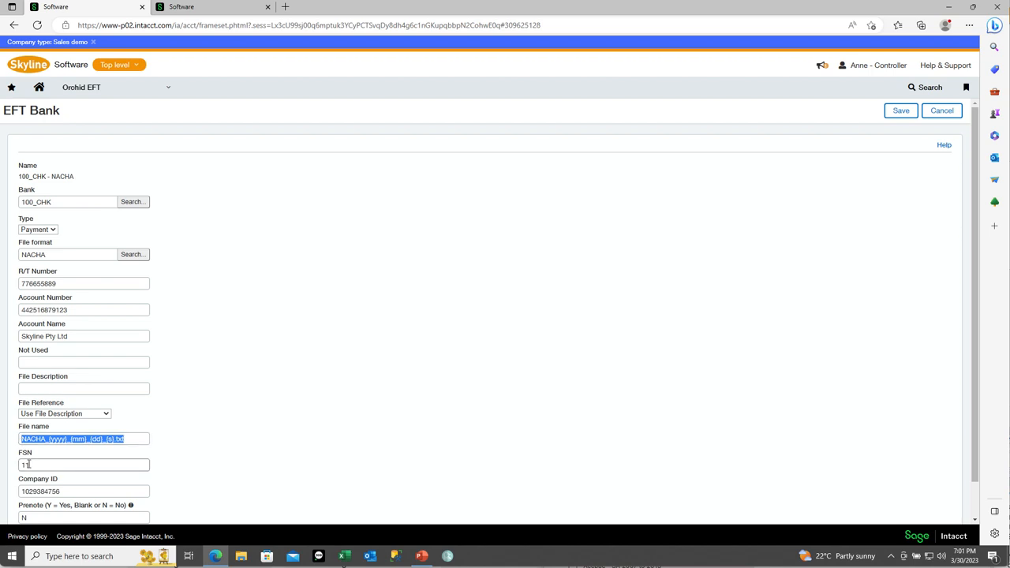
double_click(25, 464)
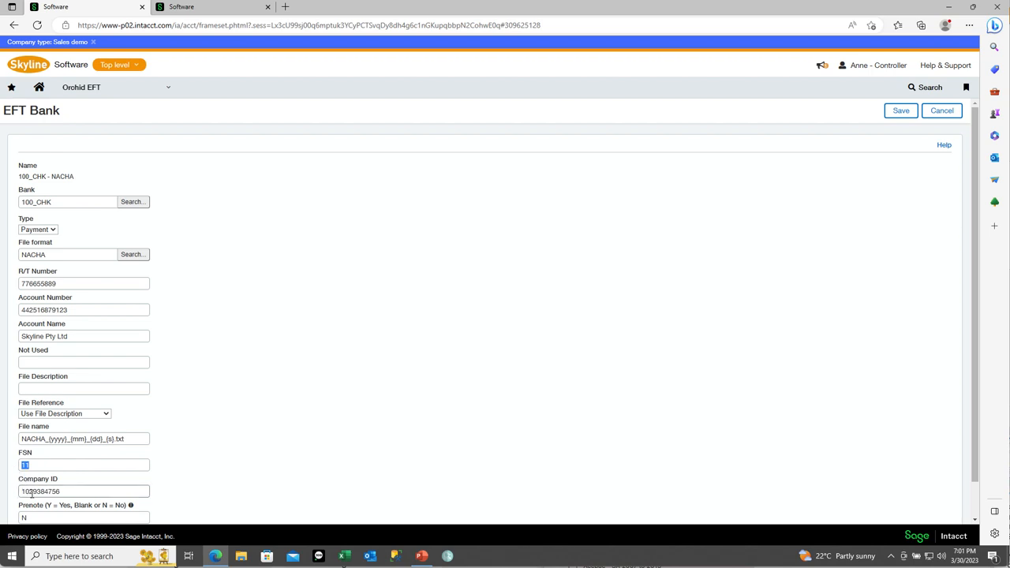
click(941, 111)
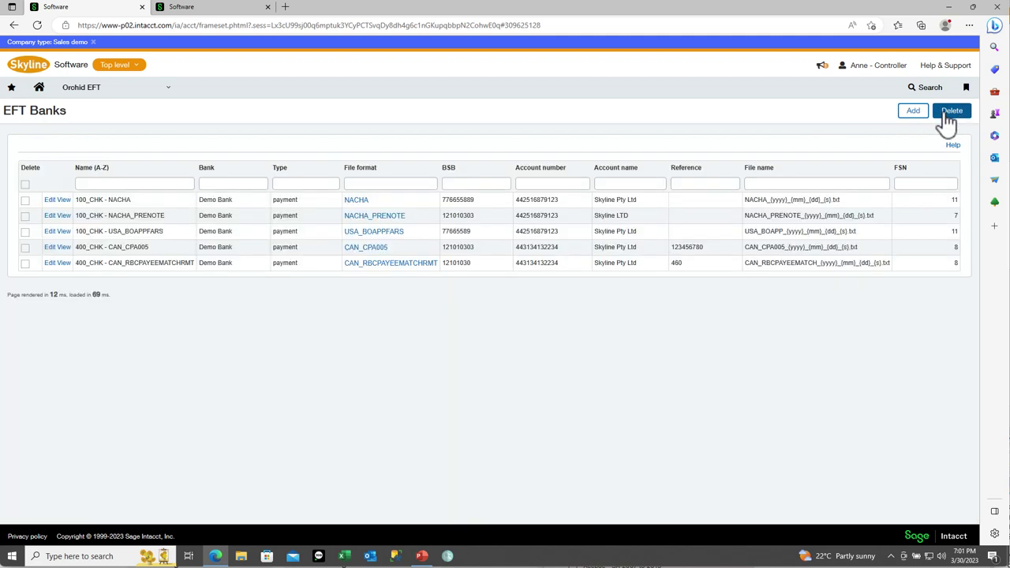
click(49, 247)
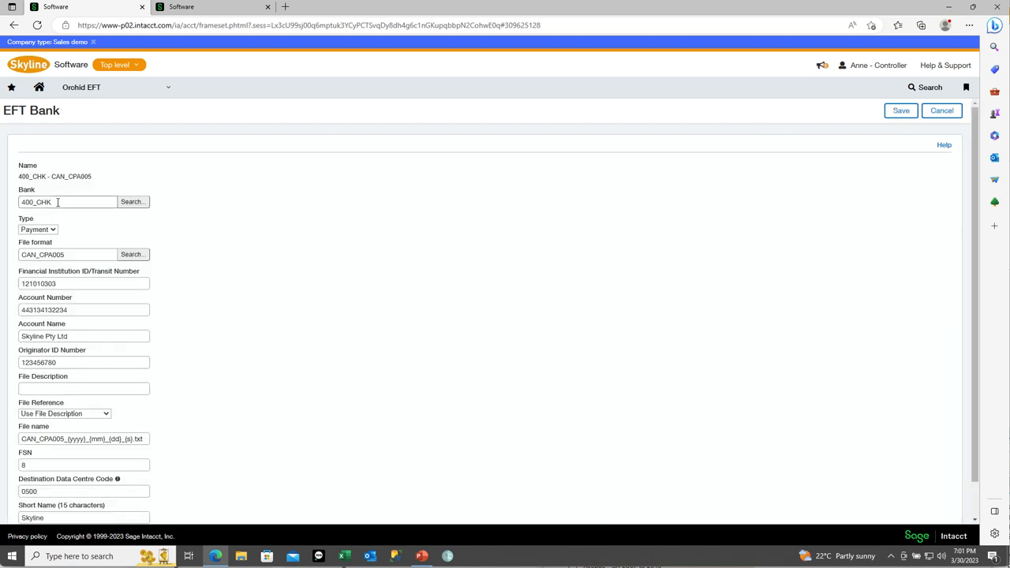
drag(57, 202, 14, 206)
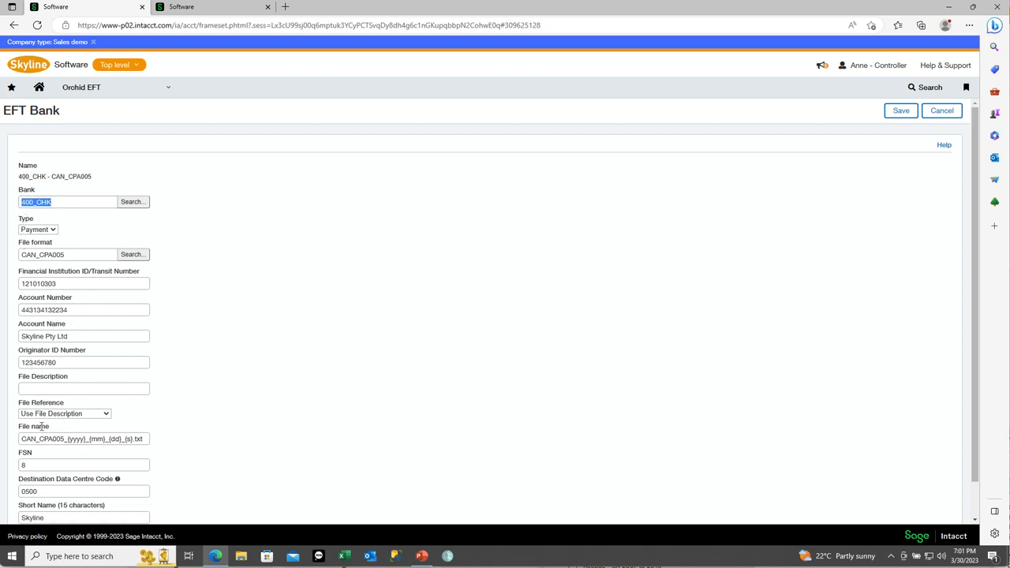
drag(21, 438, 158, 443)
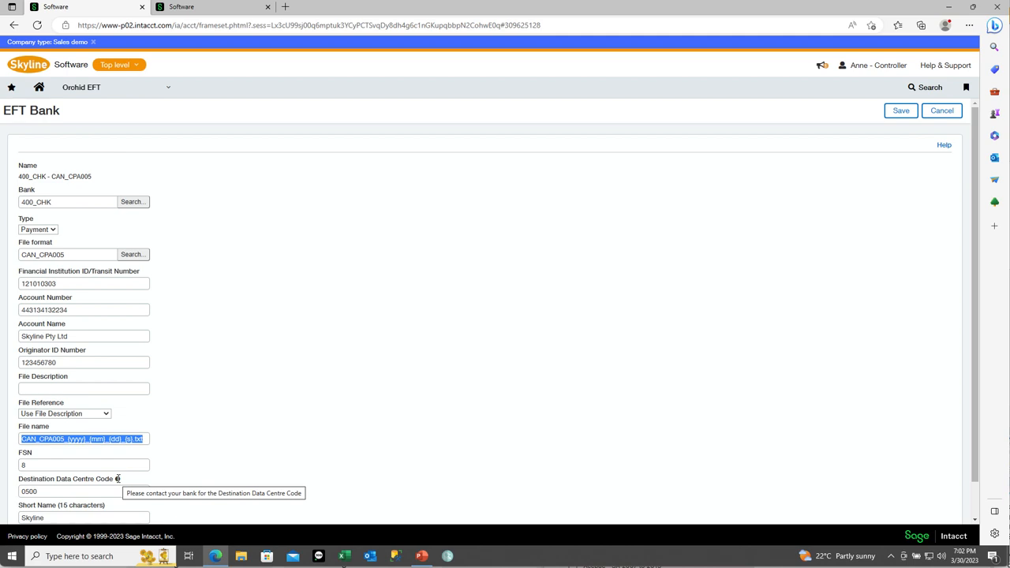
click(942, 111)
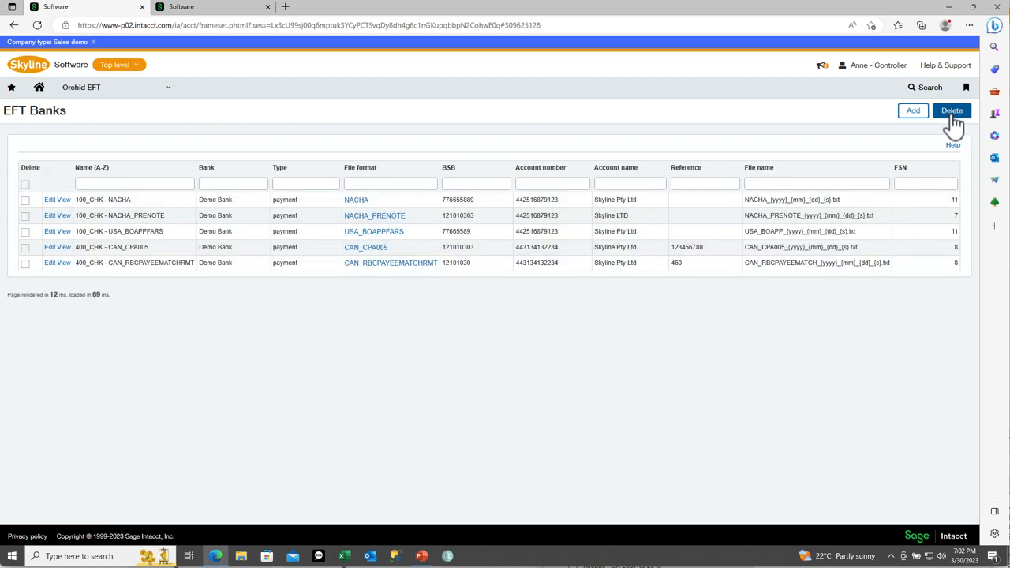
Navigate from Orchid EFT to the Accounts Payable Vendors list and show its last page.
click(14, 24)
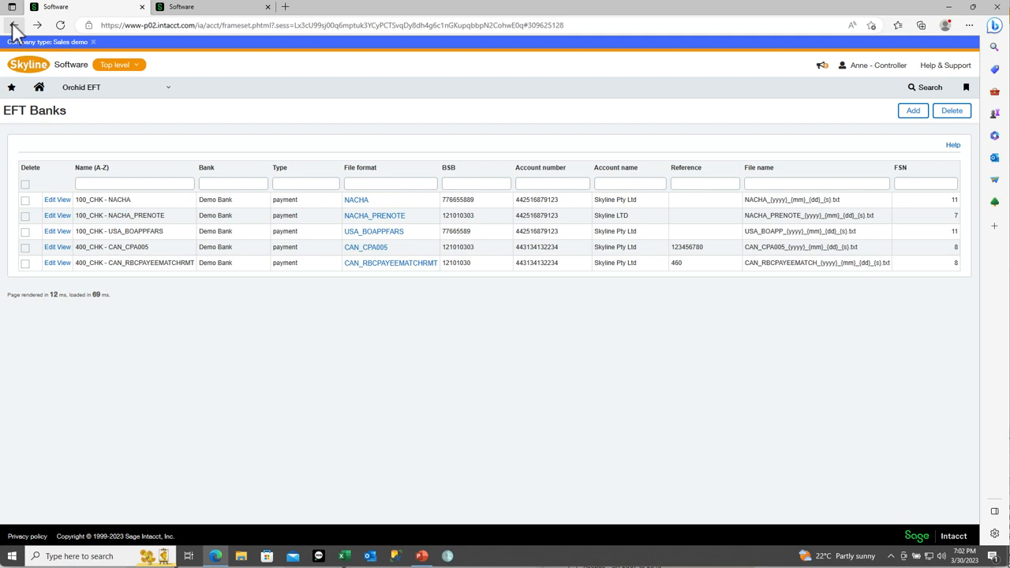
click(15, 26)
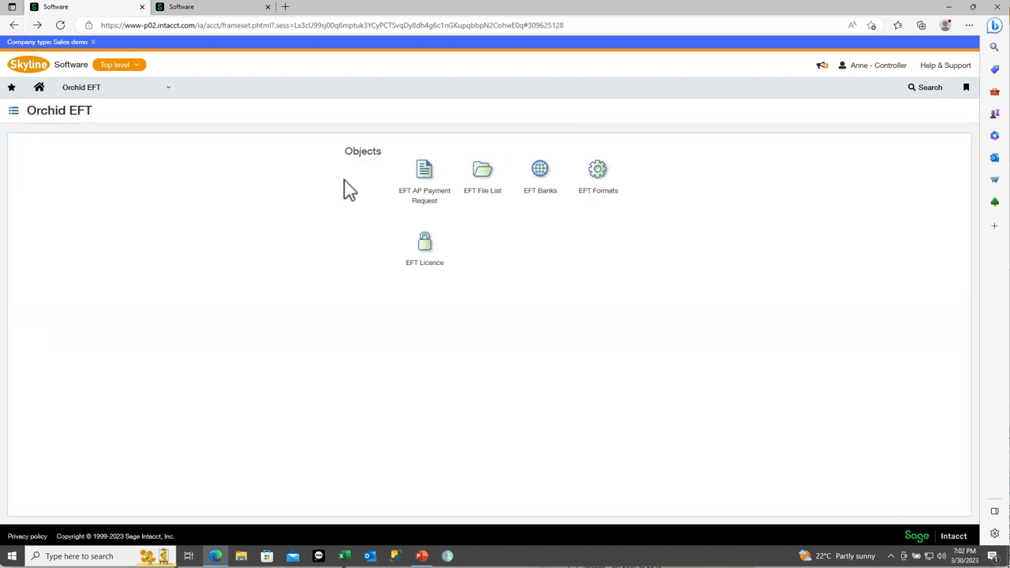
click(169, 88)
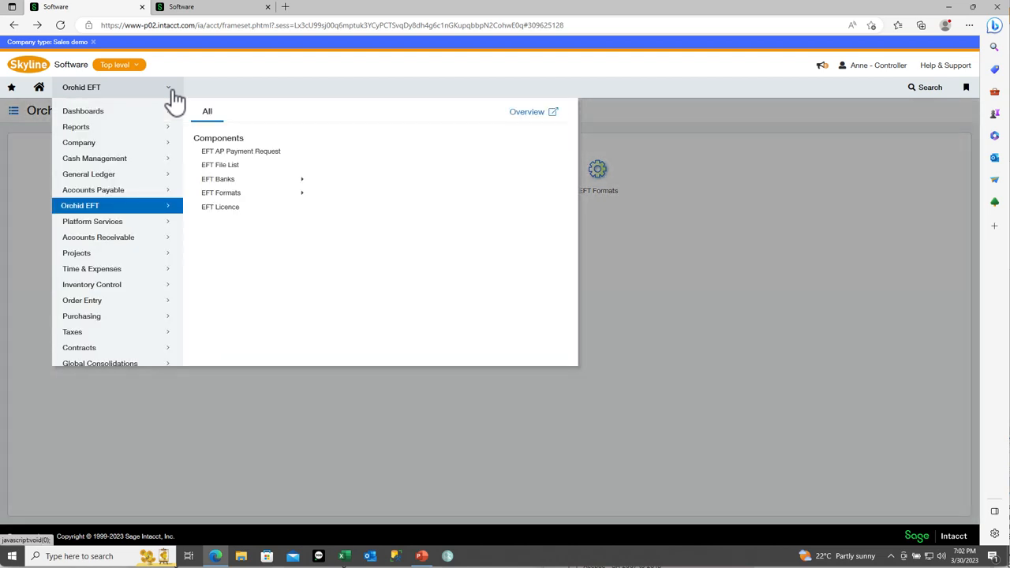
mouse_move(92, 189)
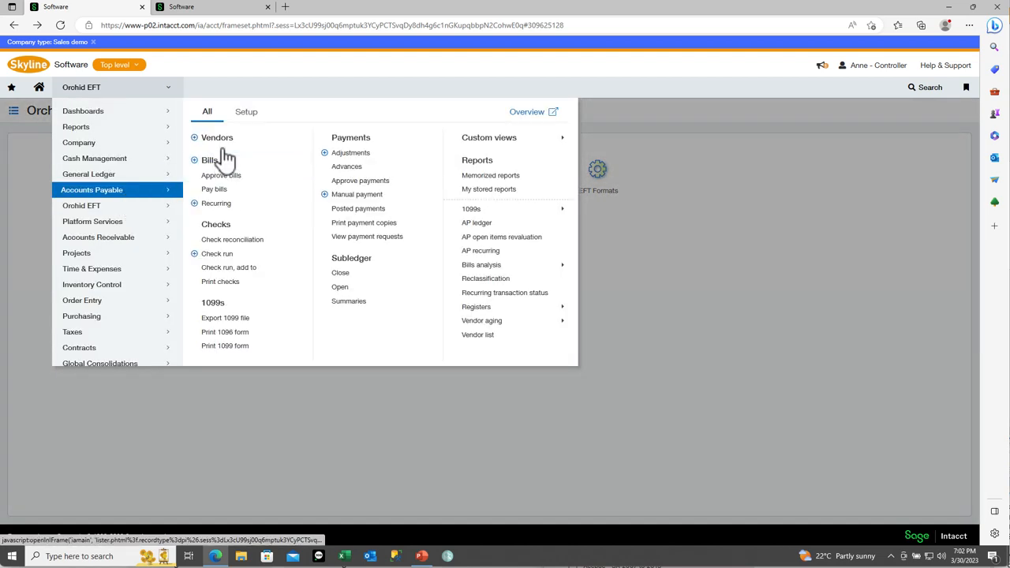
click(217, 137)
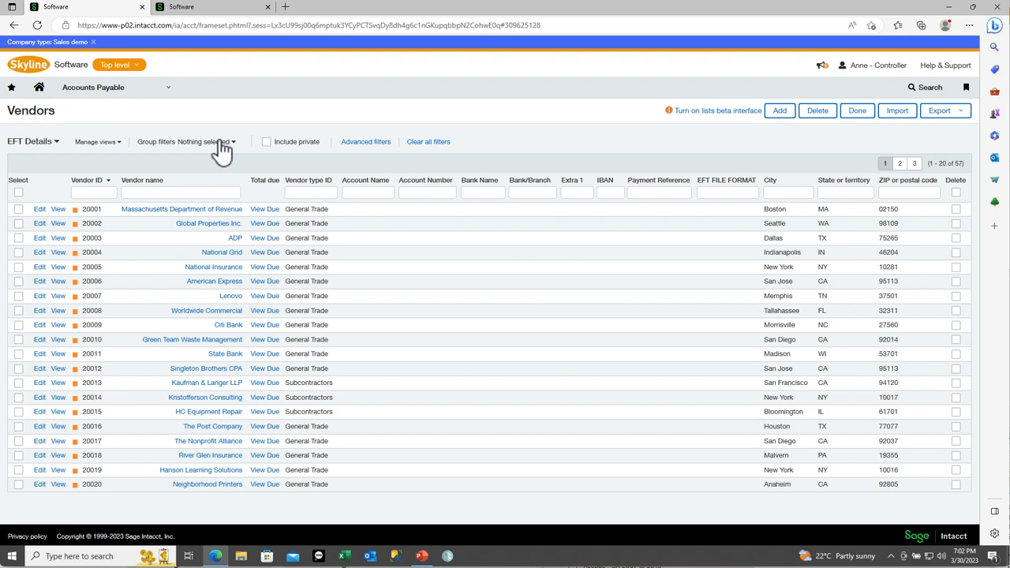
click(913, 163)
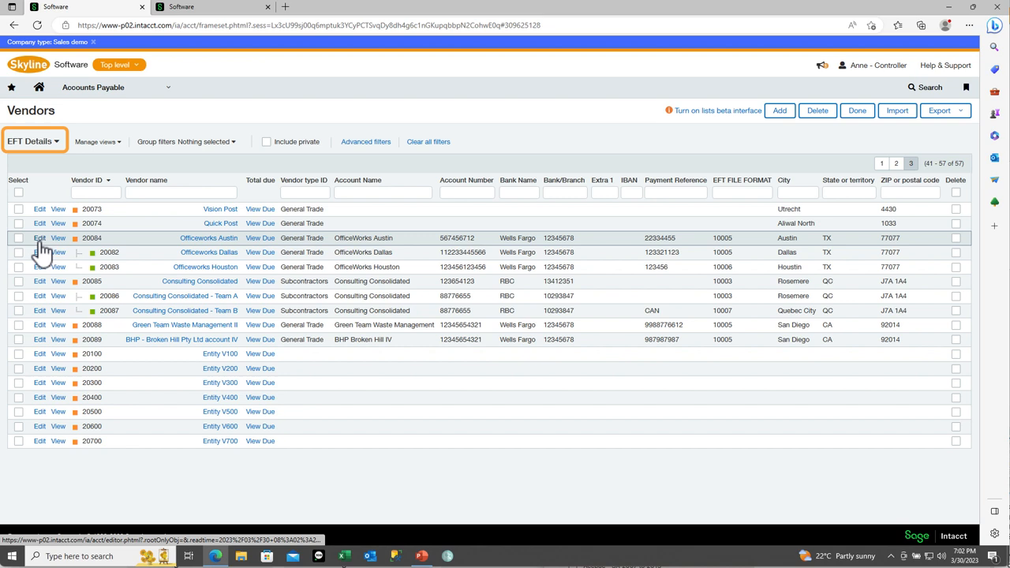
click(39, 239)
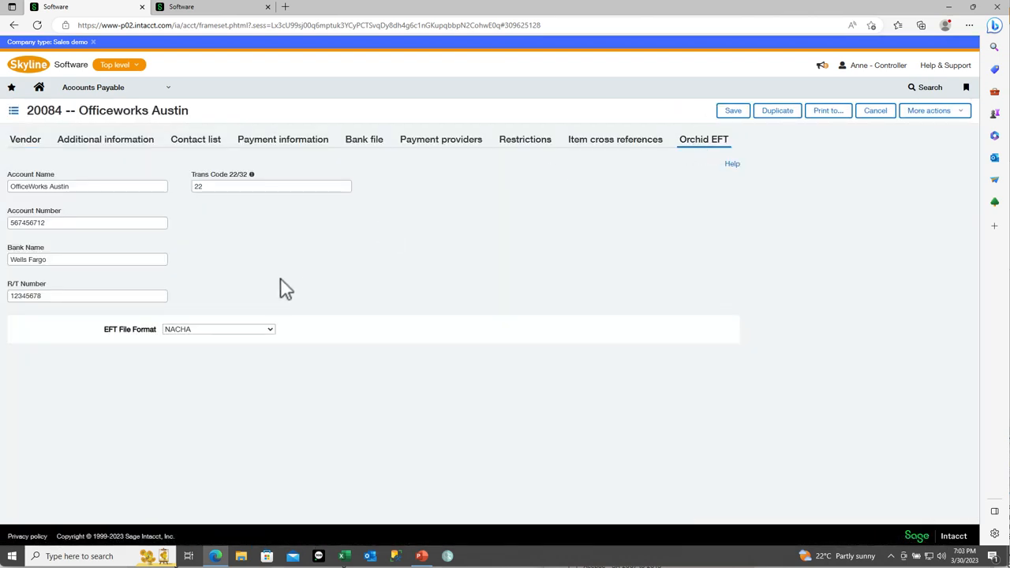
click(271, 330)
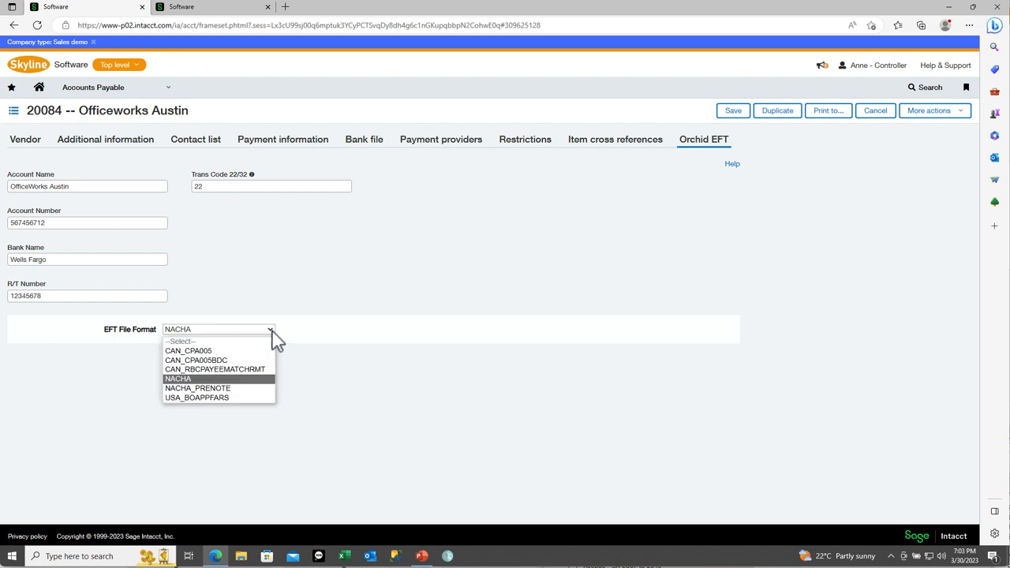
click(271, 330)
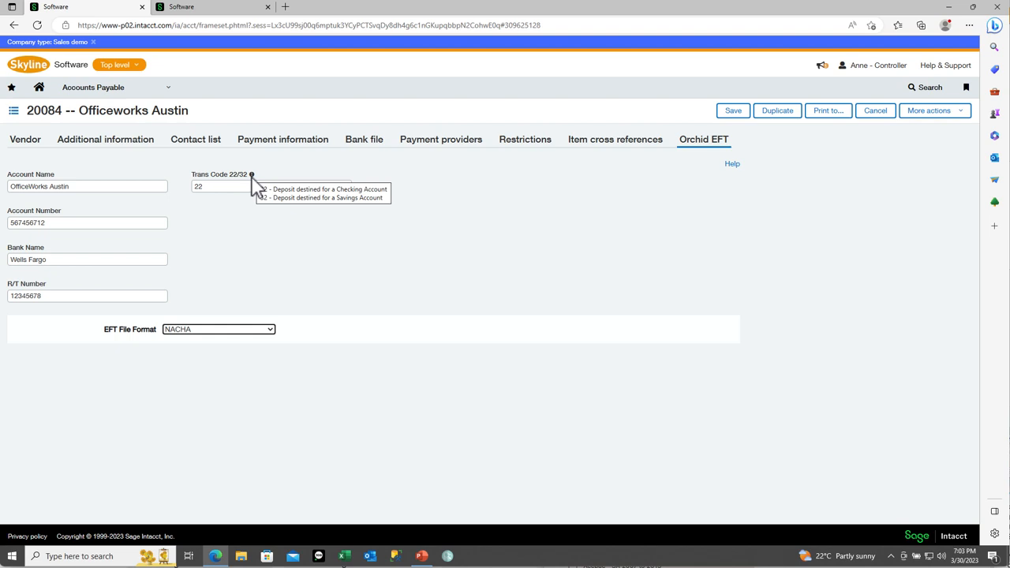
click(13, 24)
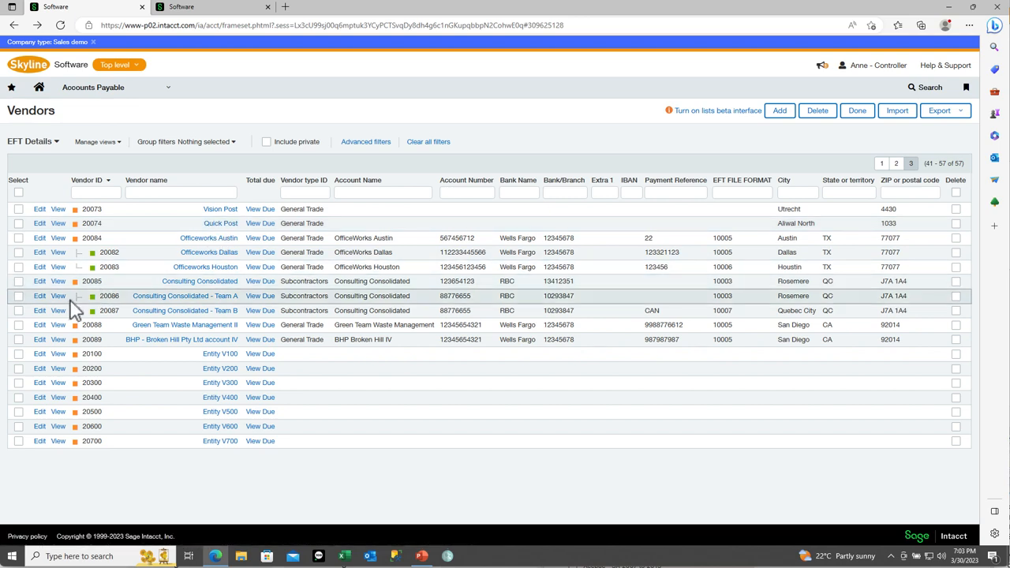
Edit vendor Consulting Consolidated, review its Orchid EFT details and keep CAN_CPA005 as the EFT file format.
click(40, 281)
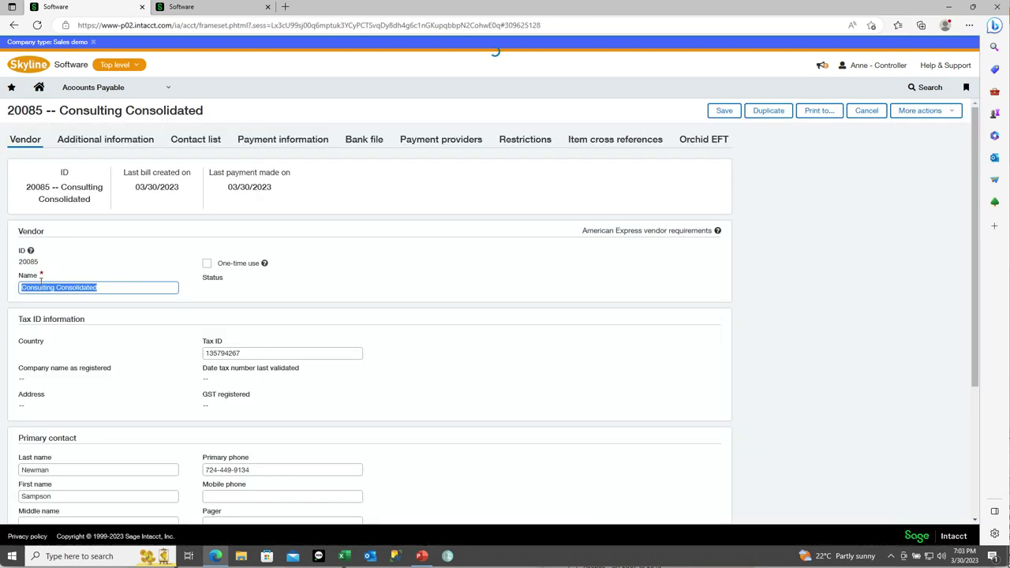
click(703, 139)
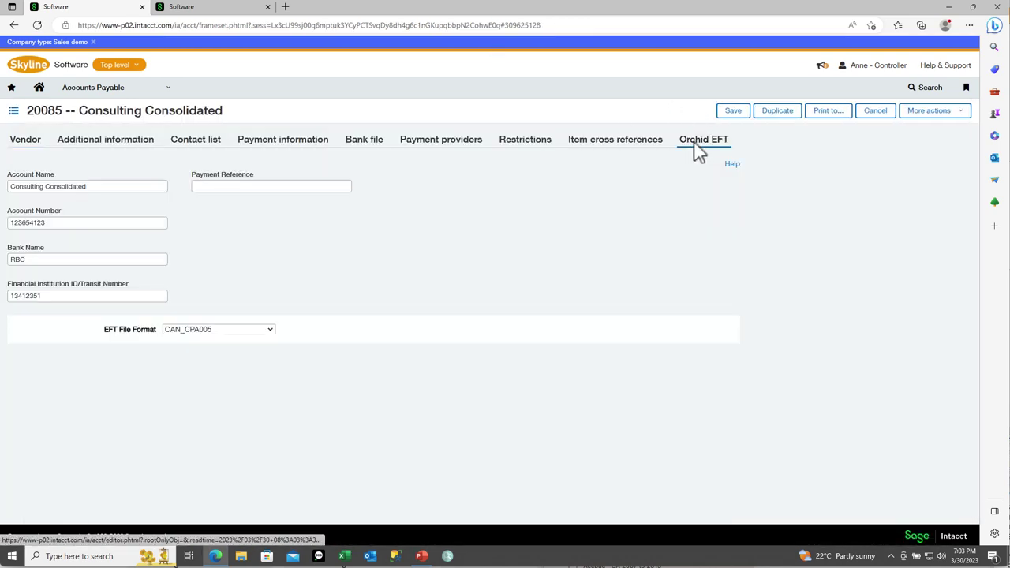
click(270, 329)
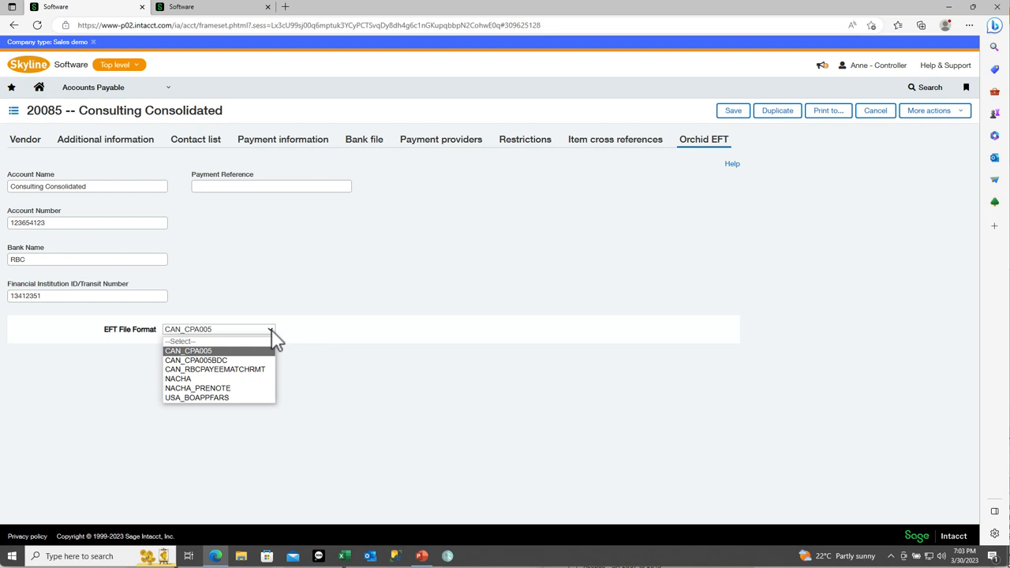
click(271, 352)
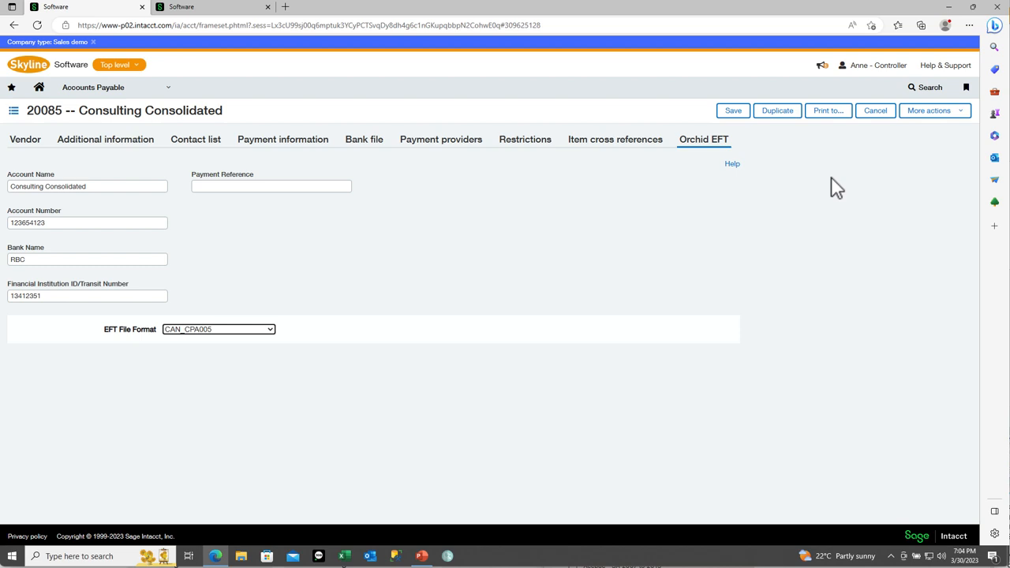
click(169, 87)
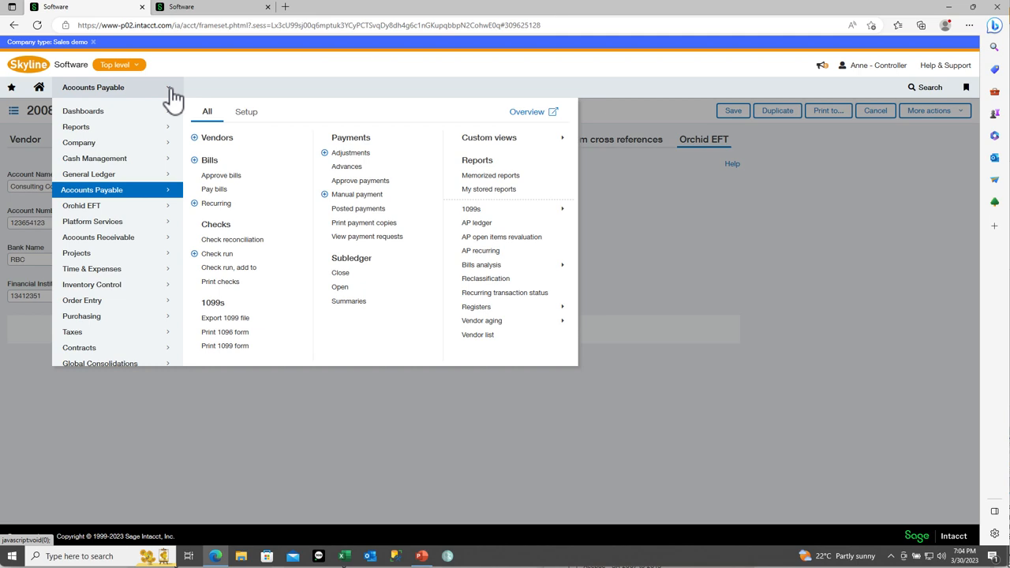
Open the Accounts Payable Posted payments list of completed vendor payments.
click(353, 210)
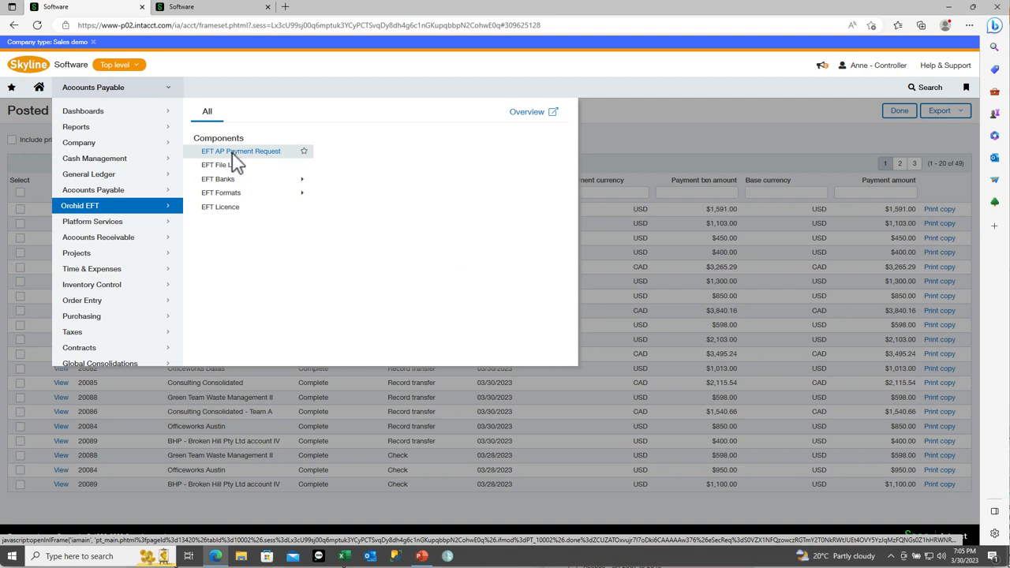
Open the EFT AP Payment Request list of payments not yet in any EFT file.
click(237, 154)
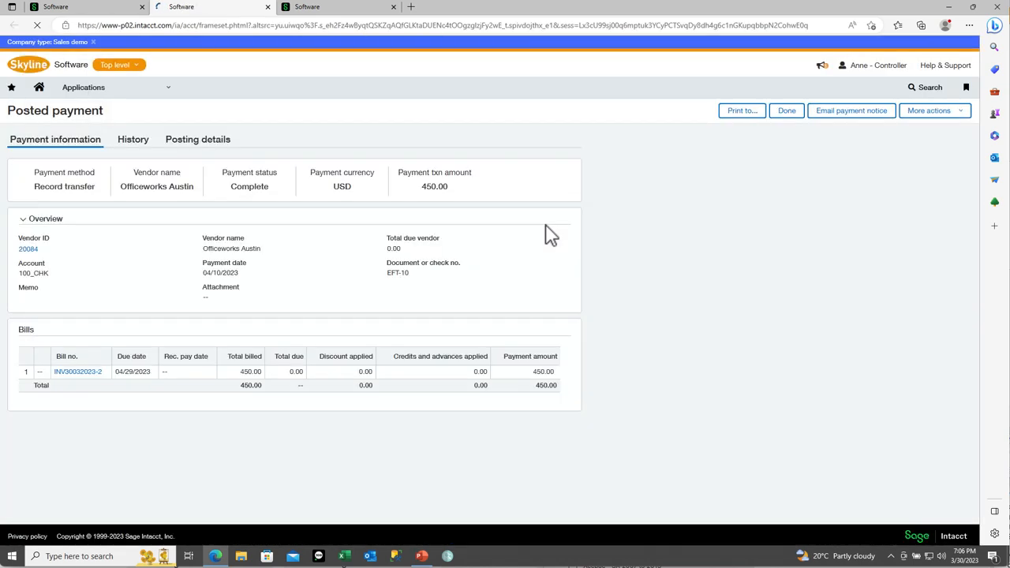
click(102, 8)
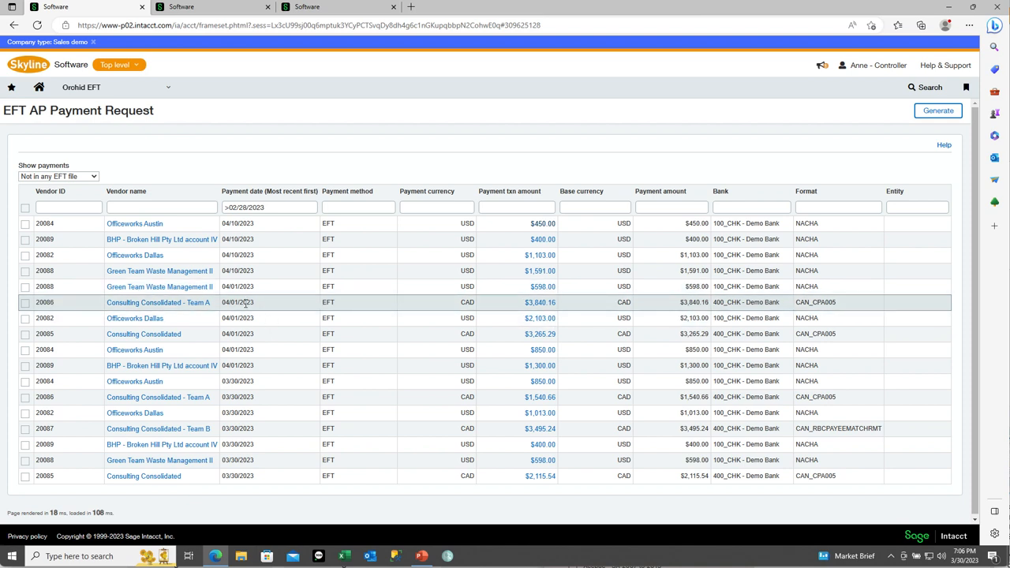
Select the seven Officeworks, BHP, Green Team and Consulting Consolidated payments and generate EFT files for them.
click(25, 207)
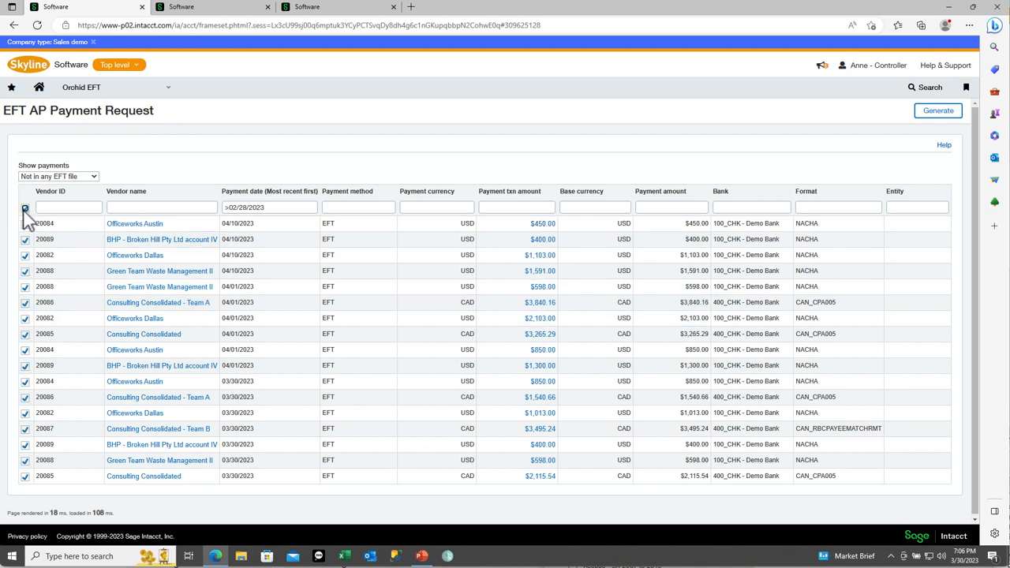
click(25, 208)
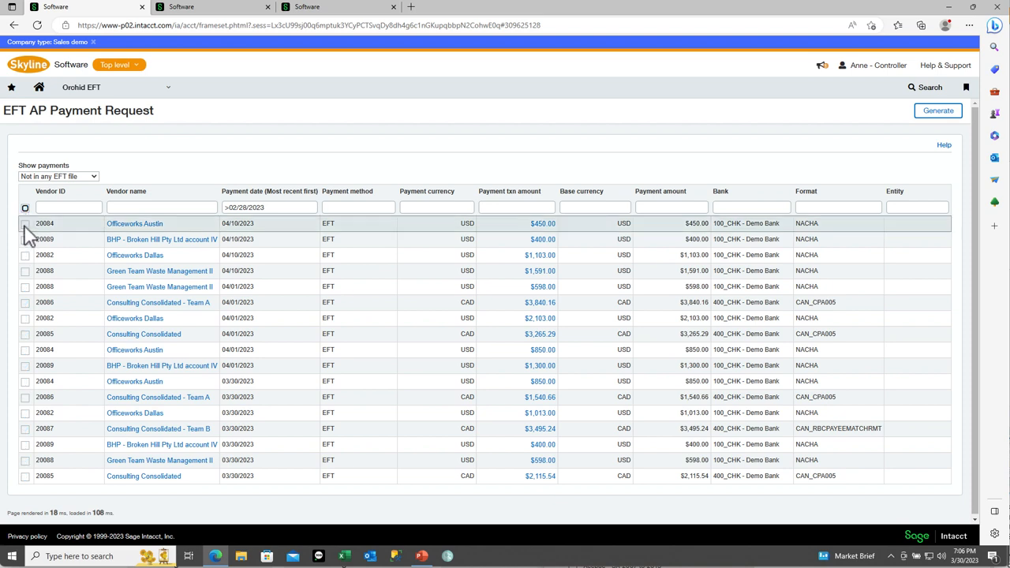
click(25, 224)
click(26, 239)
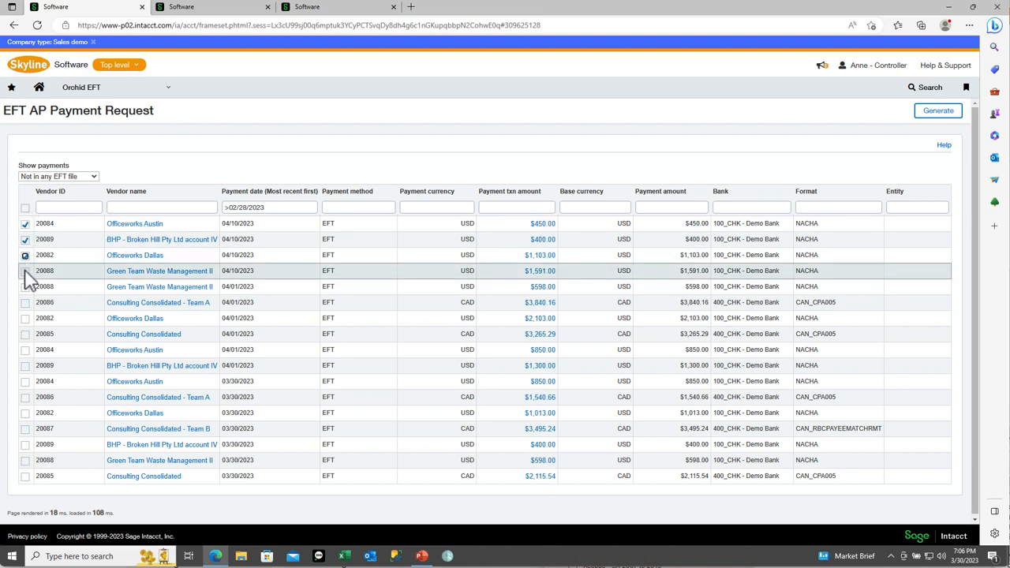
click(25, 271)
click(25, 302)
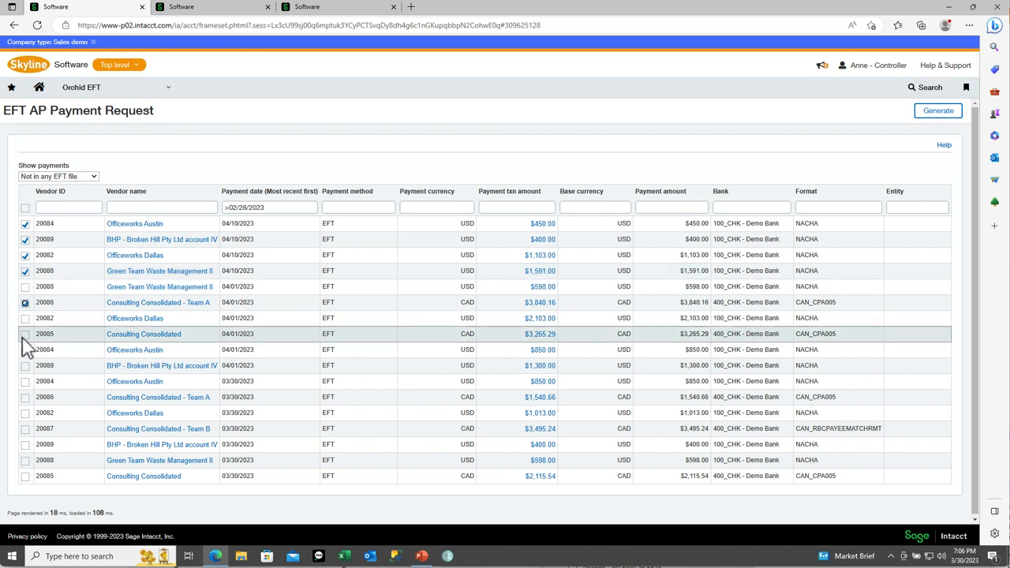
click(25, 335)
click(25, 428)
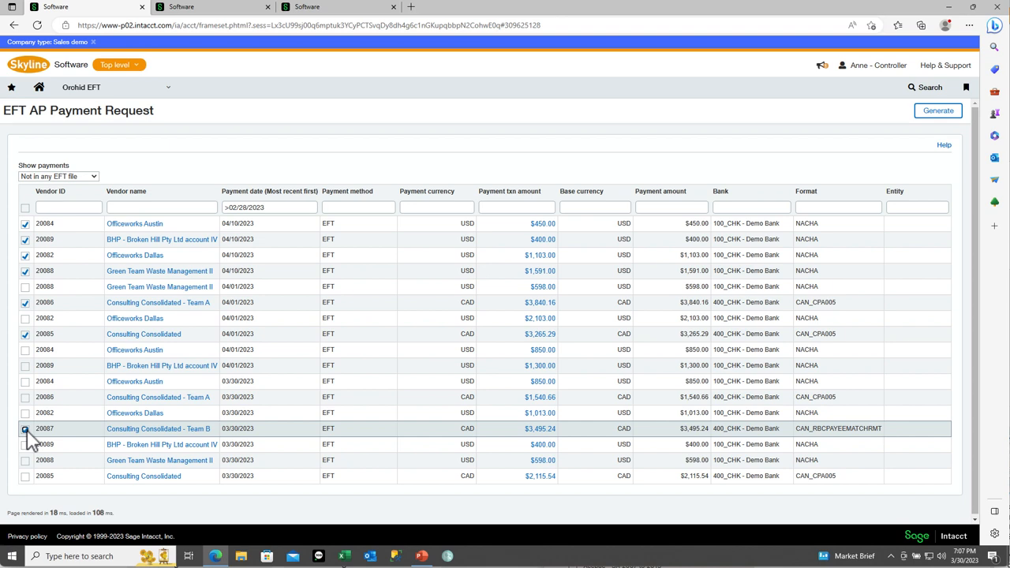
click(26, 428)
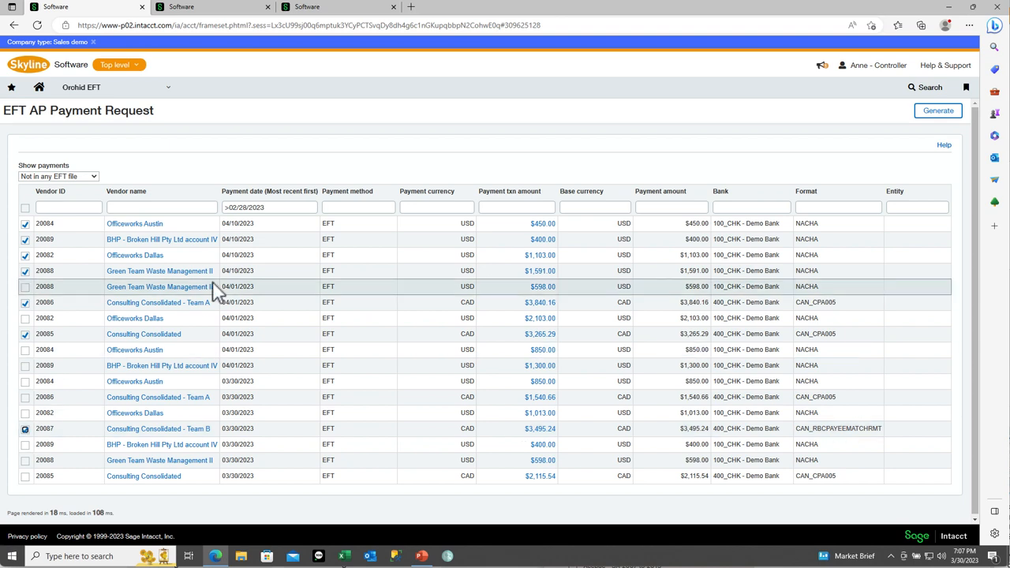
click(938, 110)
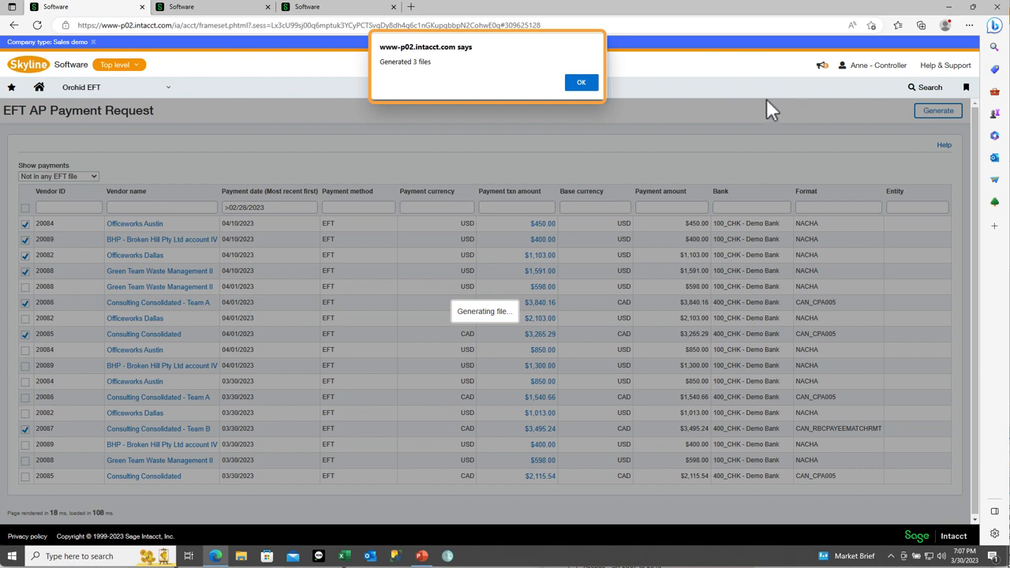
Dismiss the confirmation, then show payments included in an EFT file and finally all payments with new files 10079, 10080 and 10082.
click(581, 82)
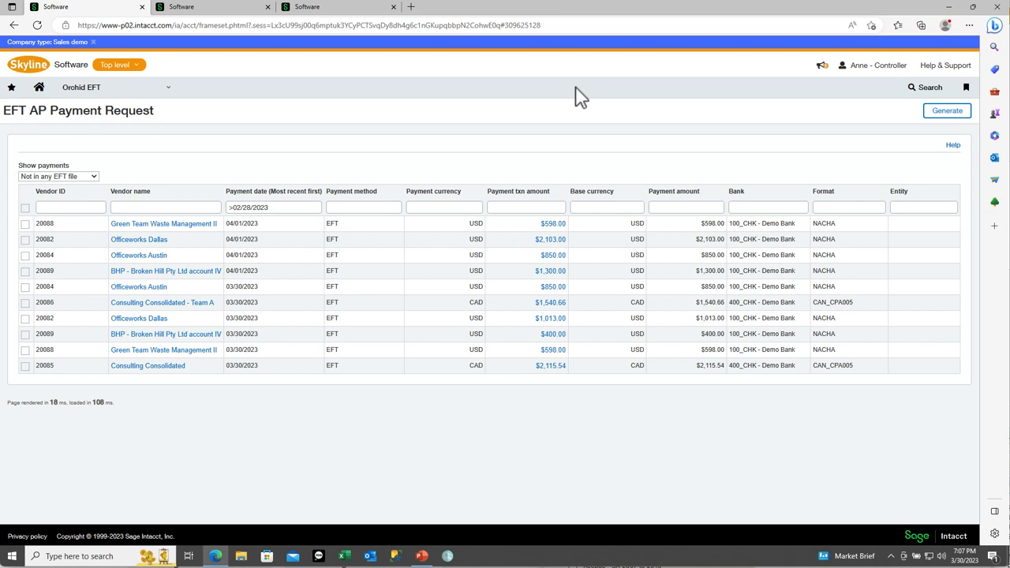
click(94, 176)
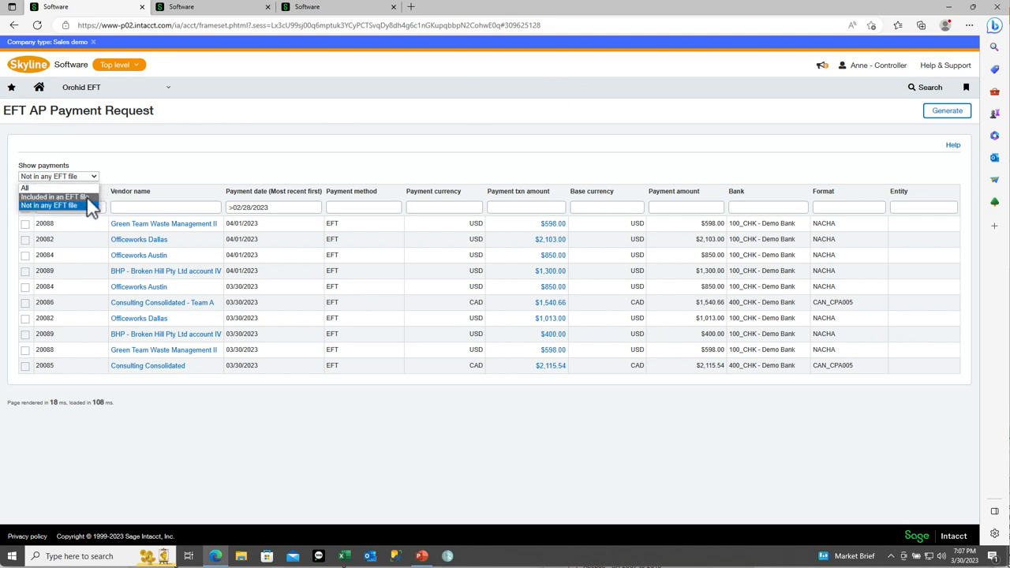
click(90, 197)
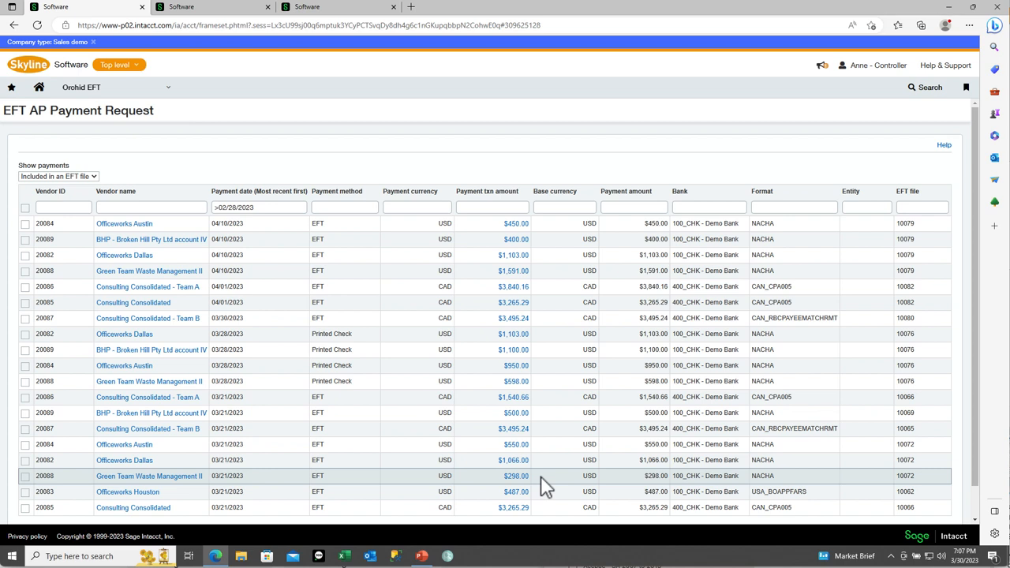
click(94, 176)
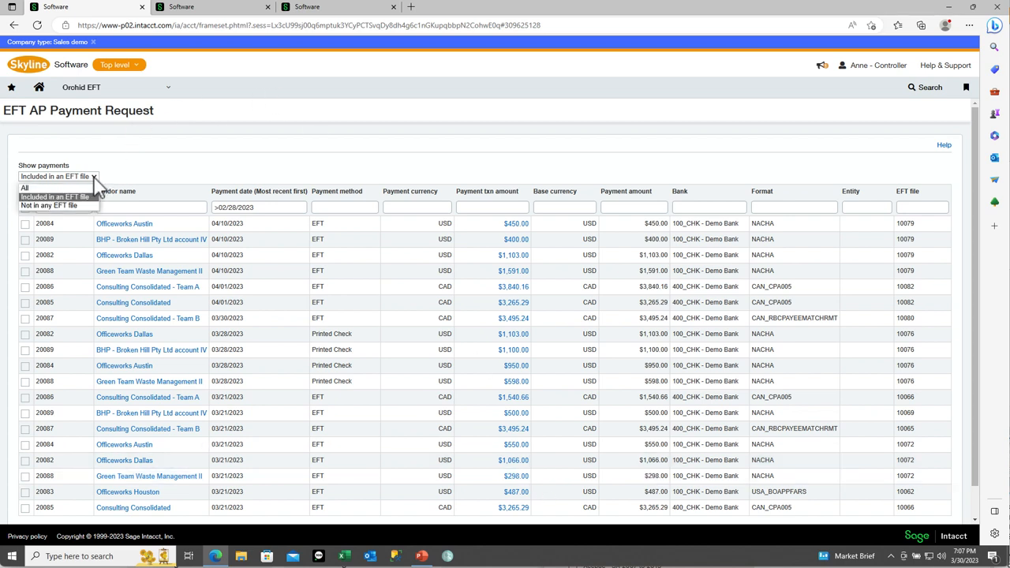
click(89, 188)
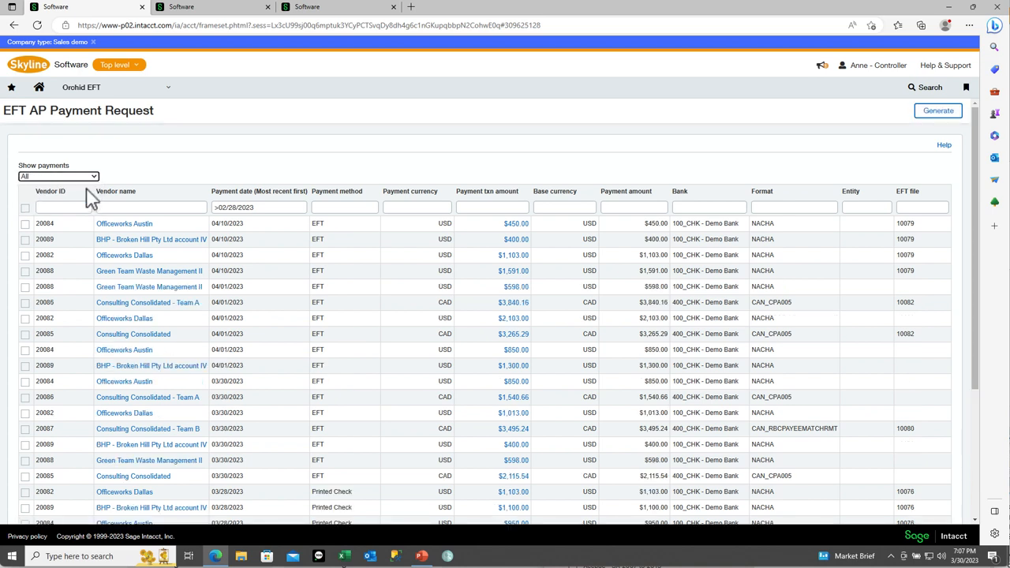
click(93, 176)
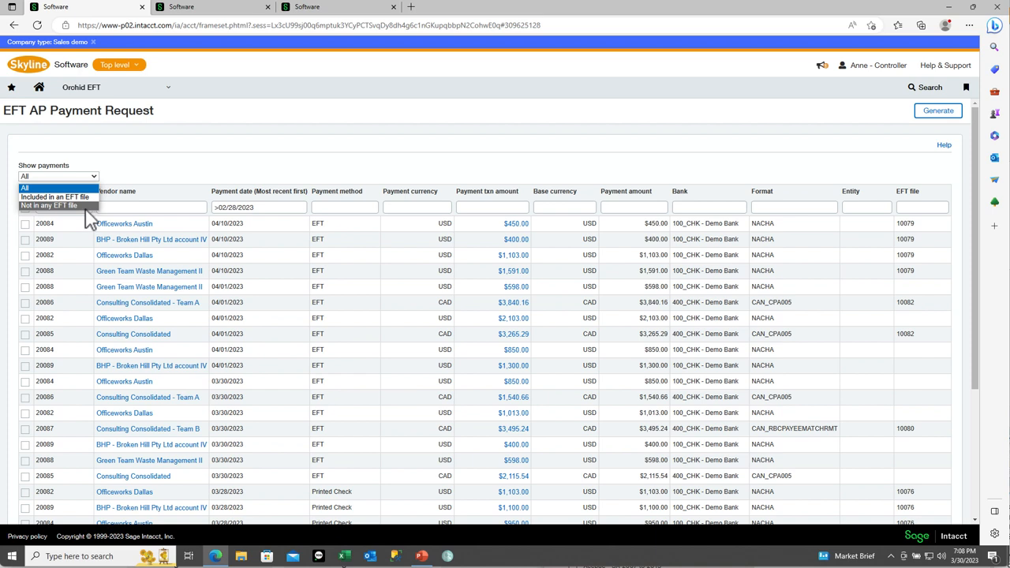
click(158, 184)
Go to the Orchid EFT Files list and view NACHA file 10079.
click(168, 88)
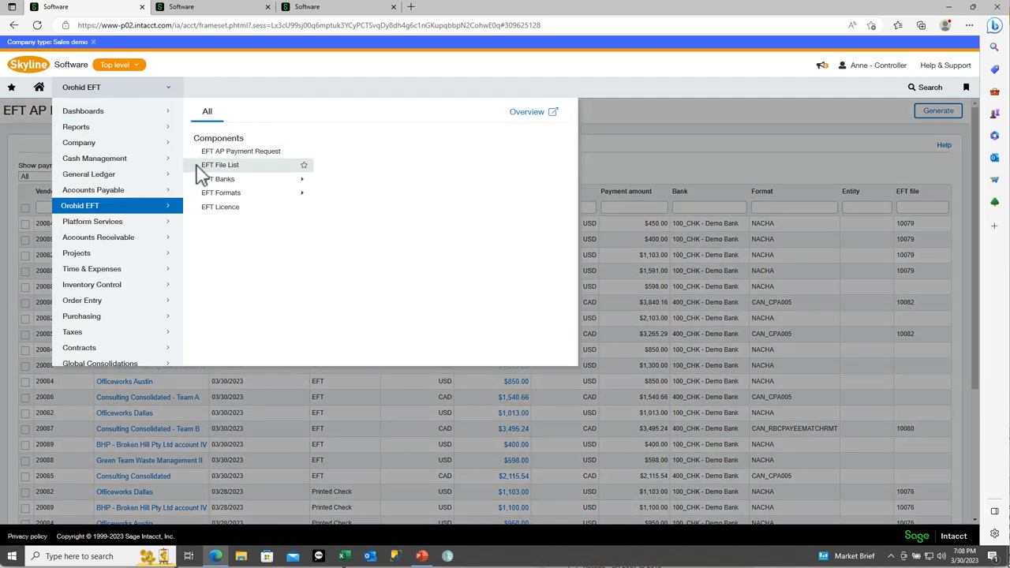
click(219, 165)
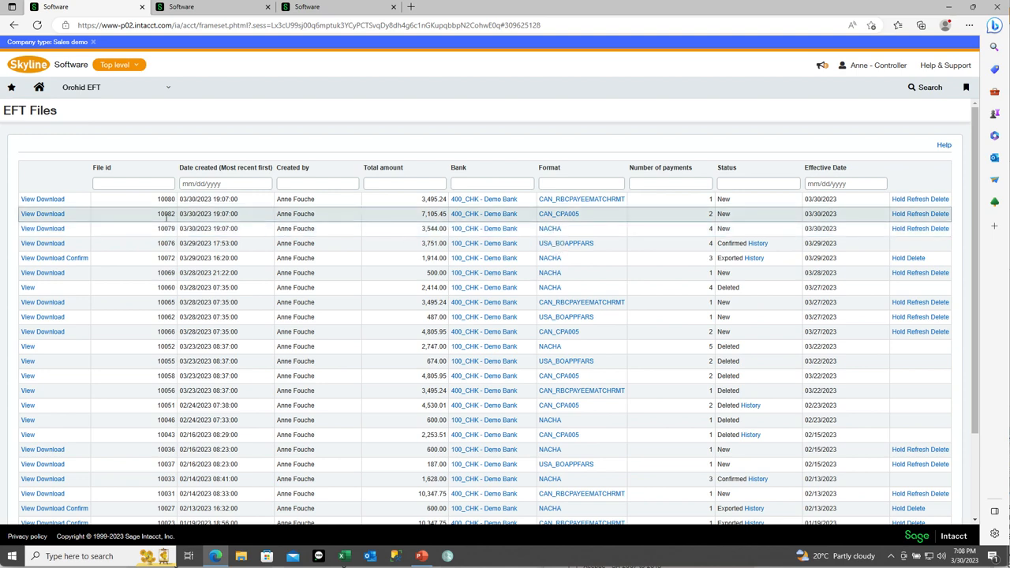
click(28, 229)
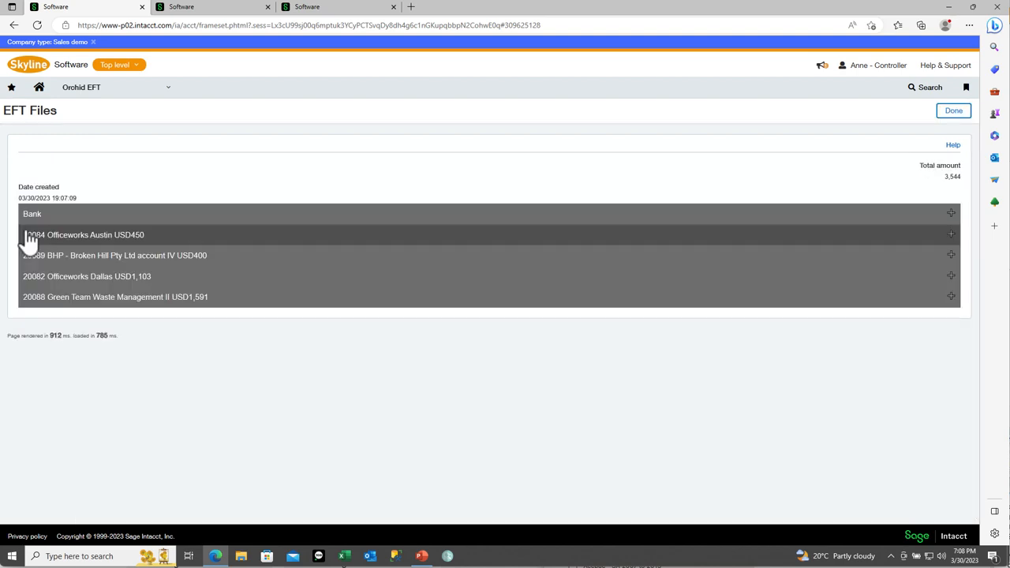
Review file 10079's bank, Officeworks Austin and BHP payment details, then return to the EFT Files list.
click(951, 214)
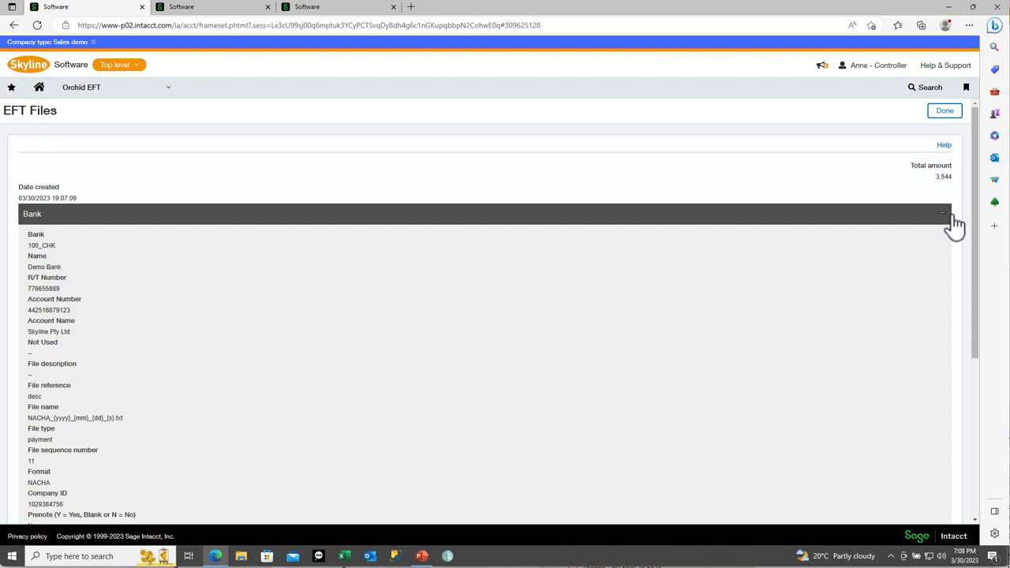
click(943, 217)
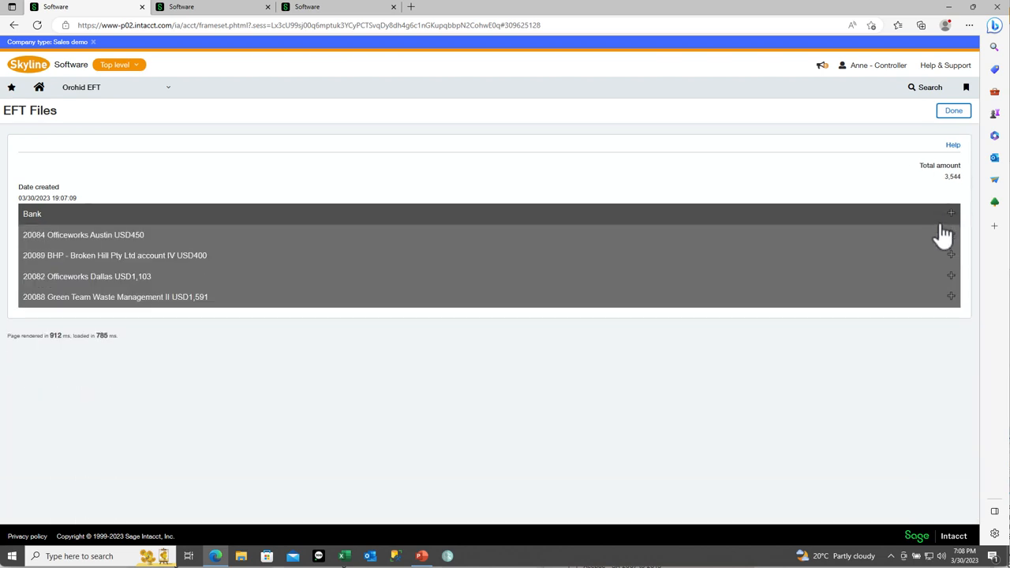
click(946, 234)
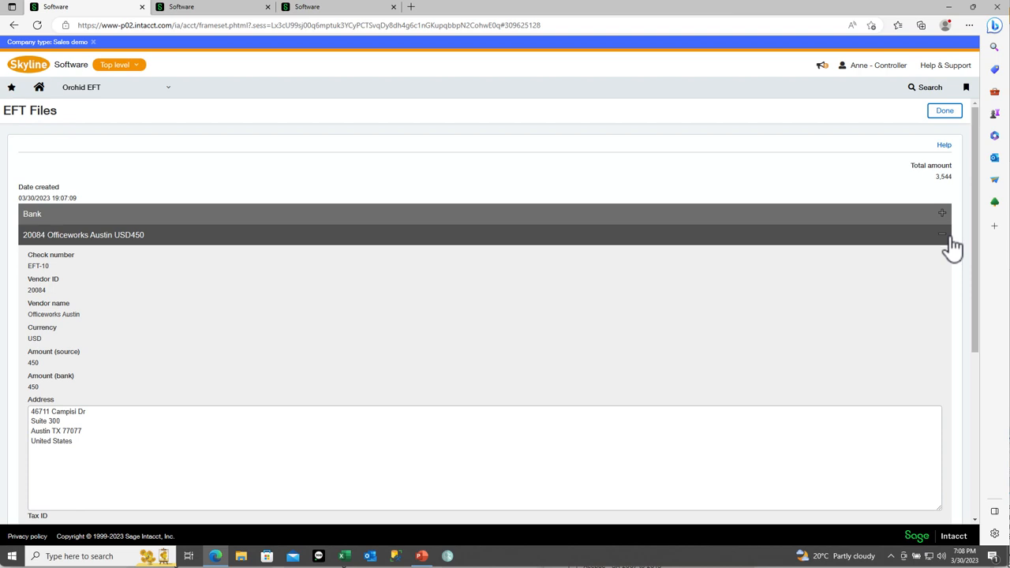
click(944, 237)
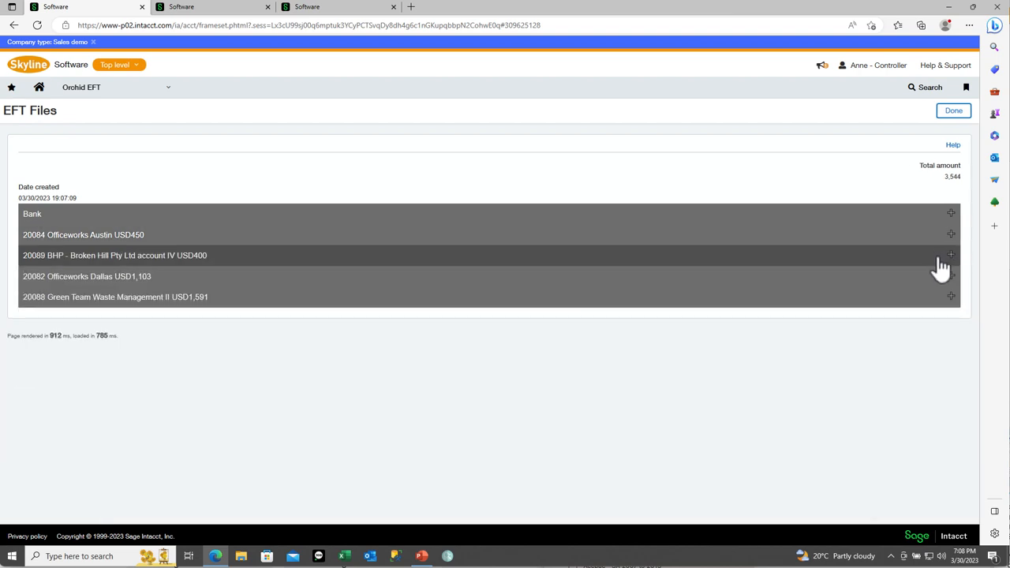
click(950, 256)
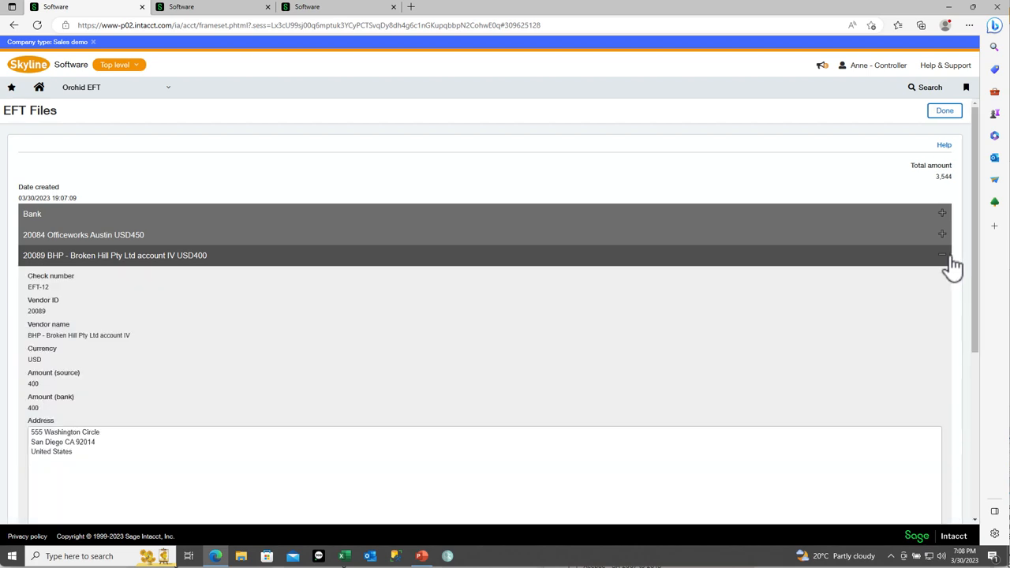
click(944, 257)
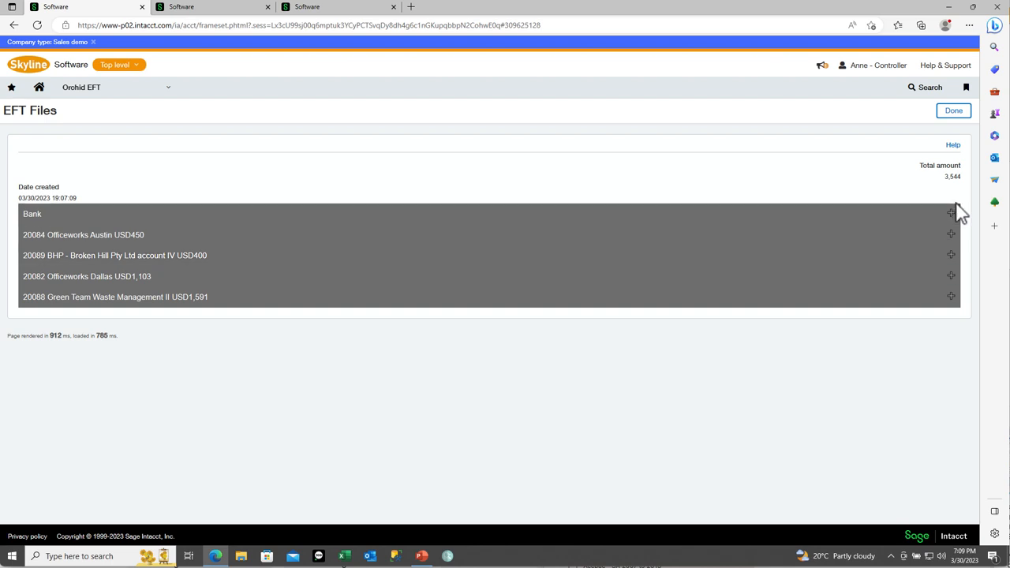
click(953, 110)
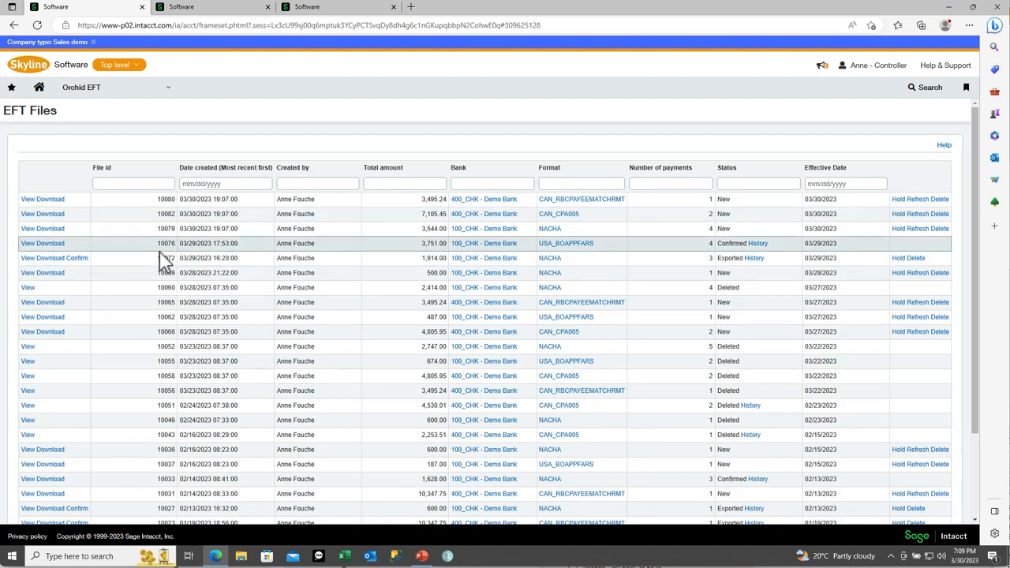
Download NACHA file 10079, view its text in Notepad and close it, leaving the file marked Exported.
click(50, 228)
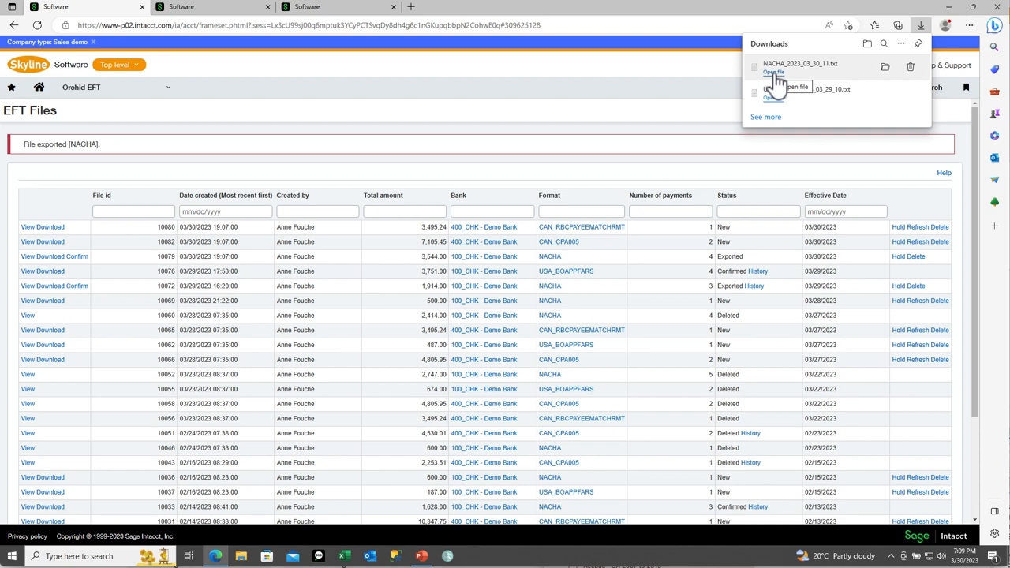
click(773, 73)
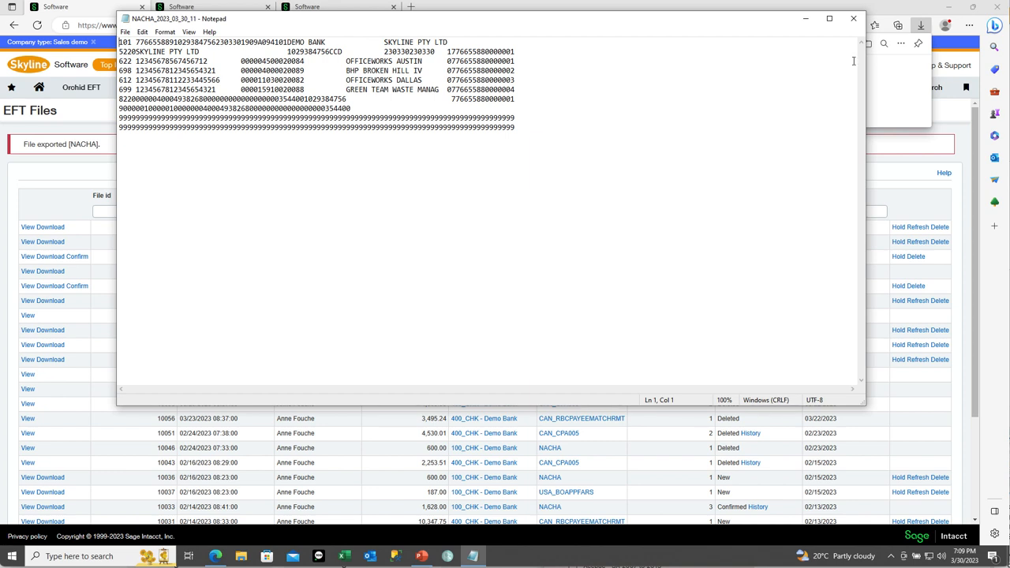
click(853, 18)
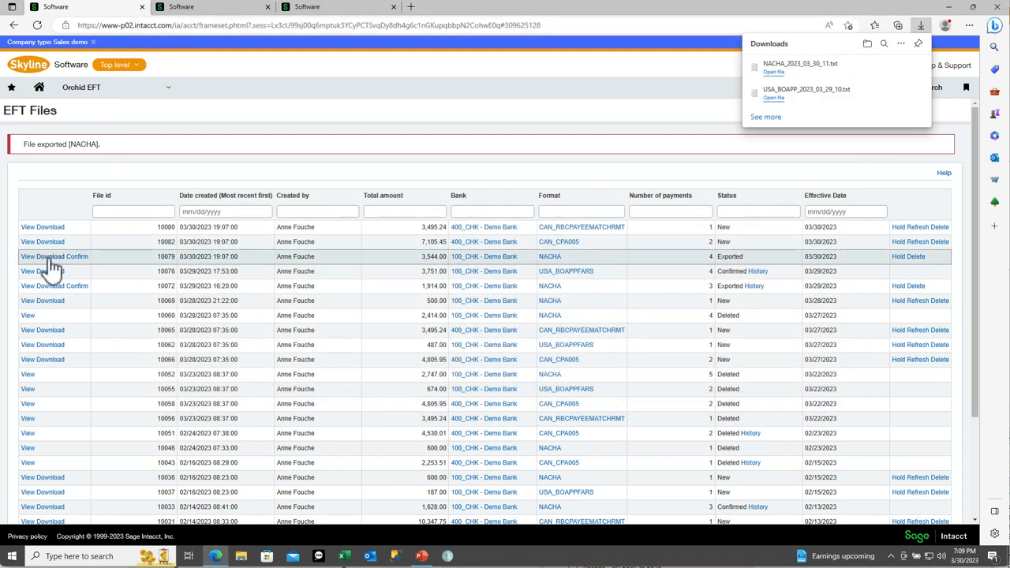